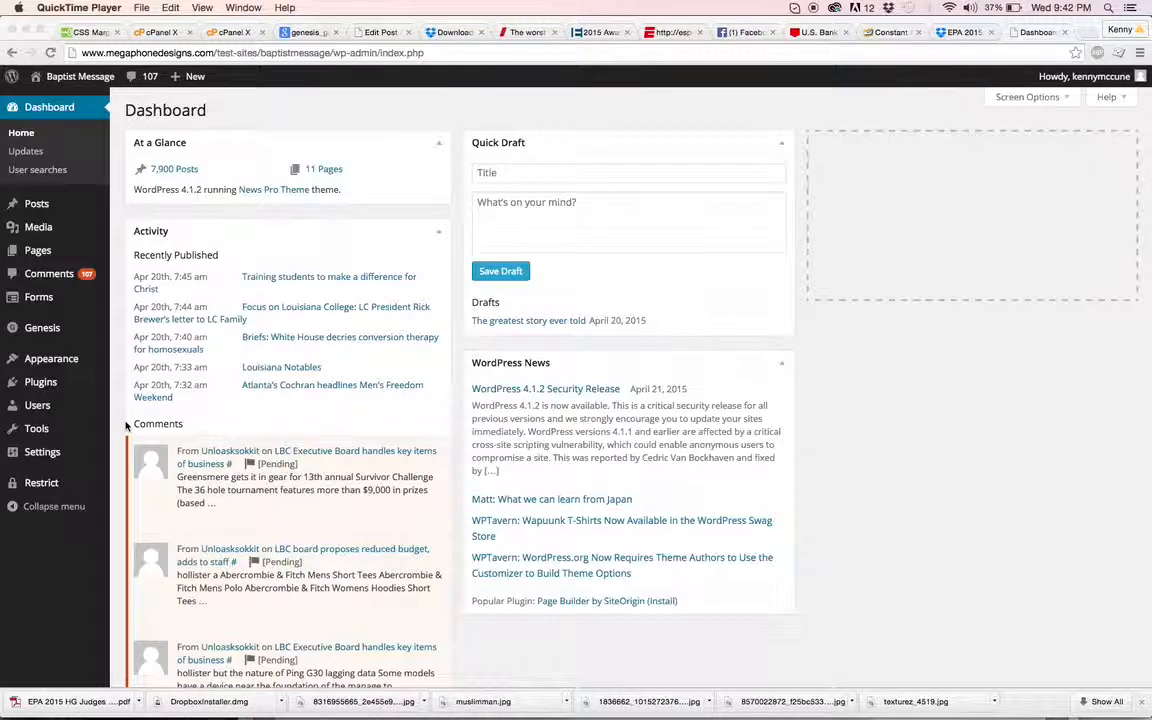
Go to the Add New user page from the Users menu
mouse_move(66, 408)
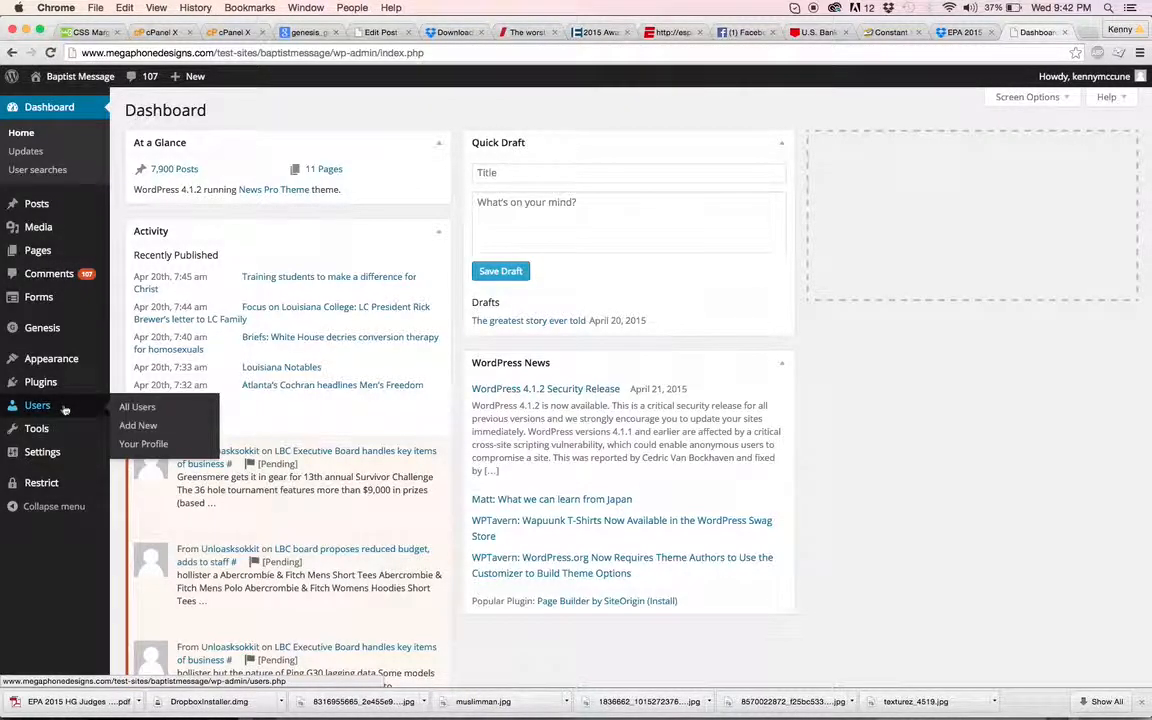
click(140, 427)
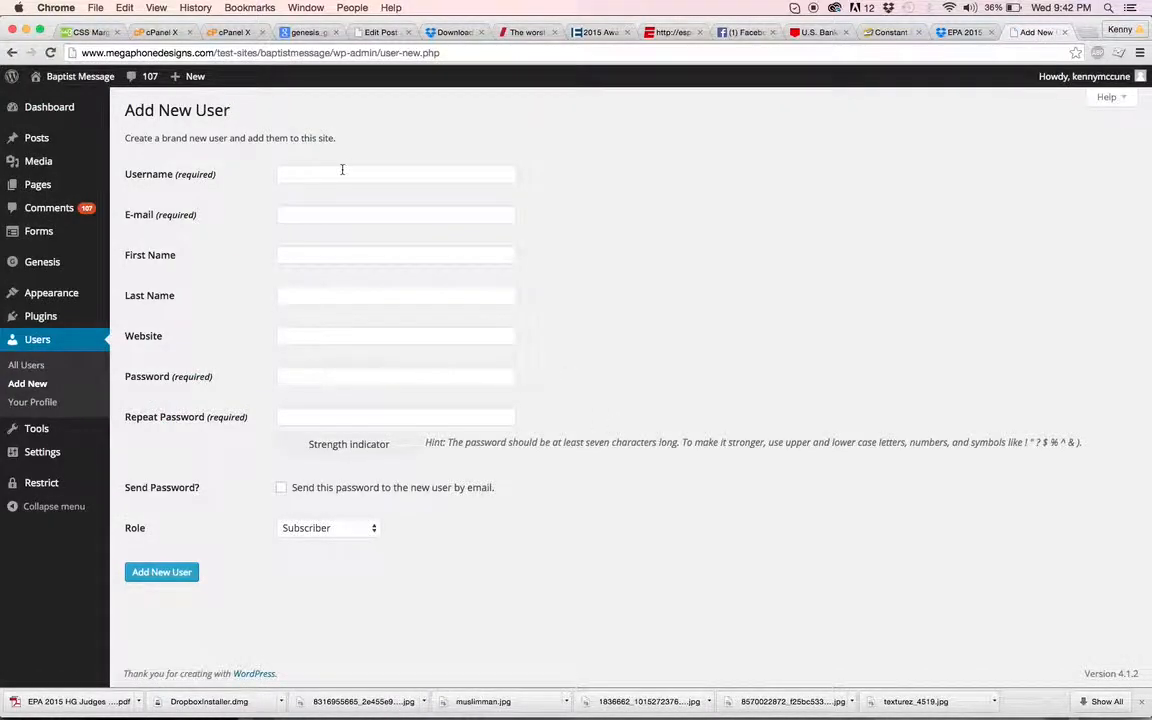
Enter the new user's username, e-mail address, first name and last name
click(342, 172)
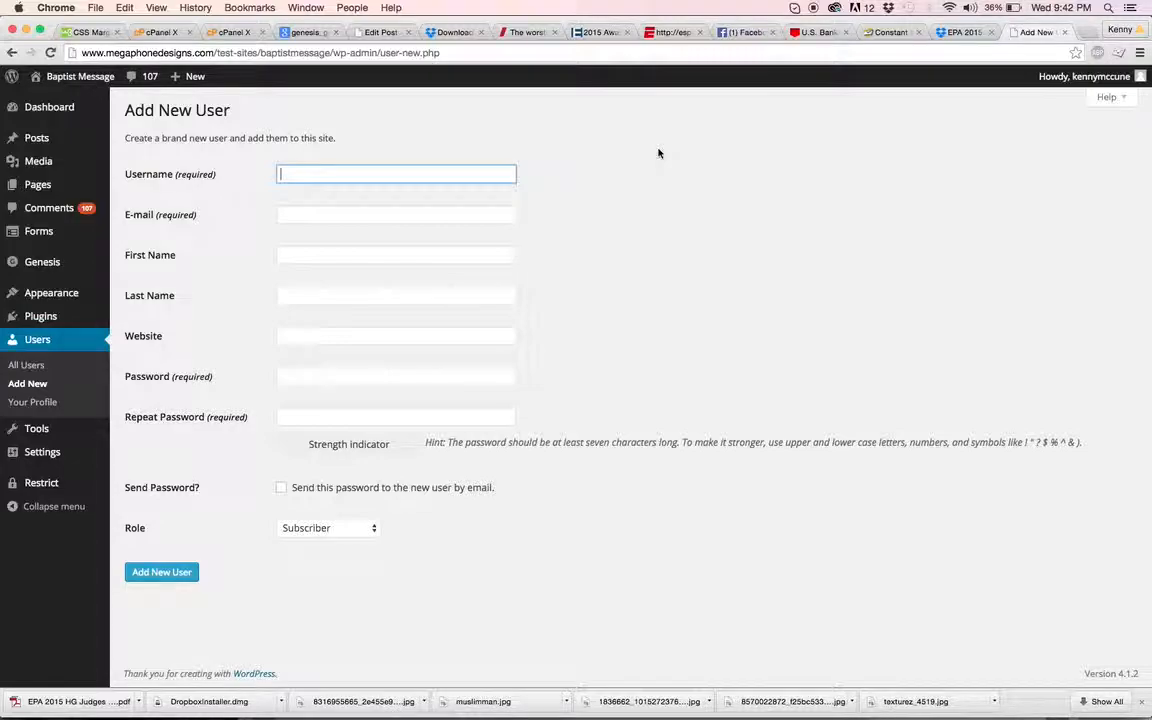
key(Tab)
key(Tab)
key(Tab)
key(Tab)
key(Tab)
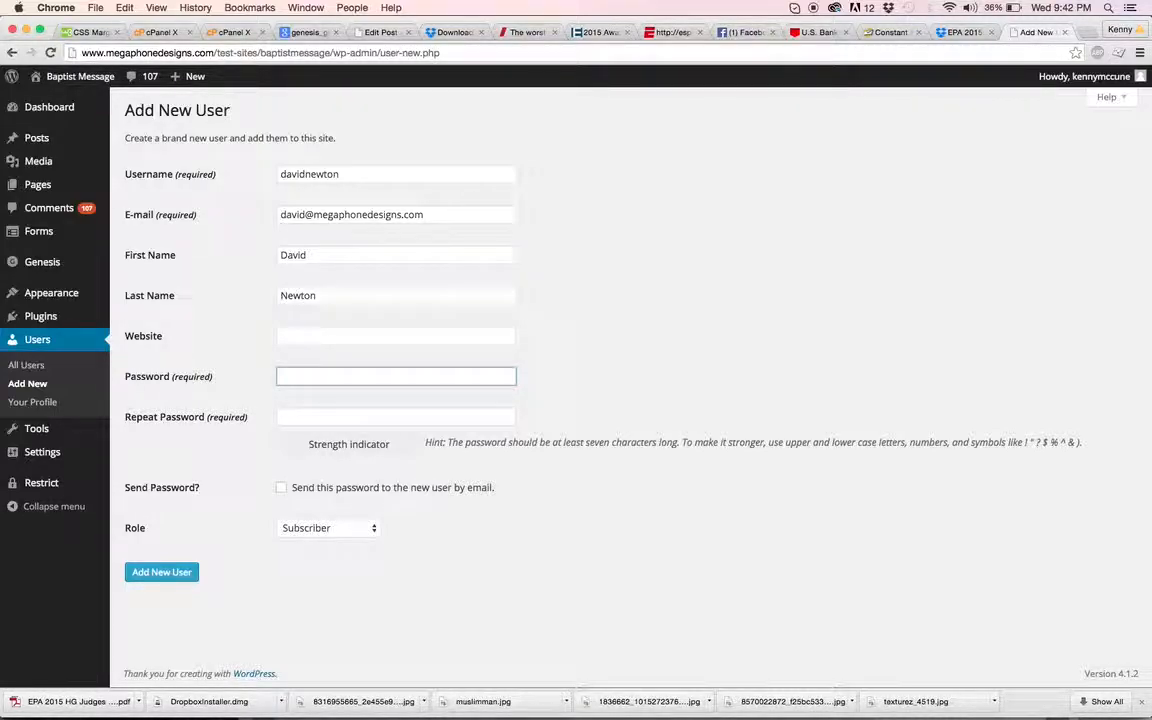
Enter a matching password twice, leave Send Password unchecked, and create the user
text(pa•••••••)
key(Tab)
text(••••••)
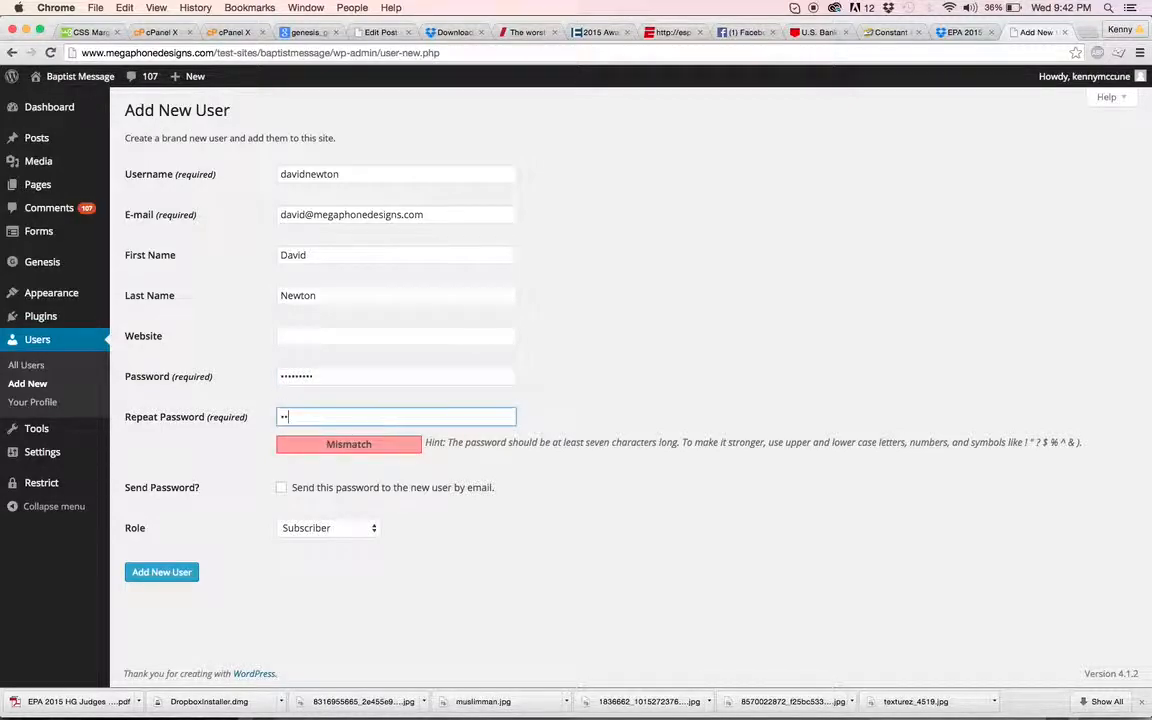
text(•••)
click(284, 488)
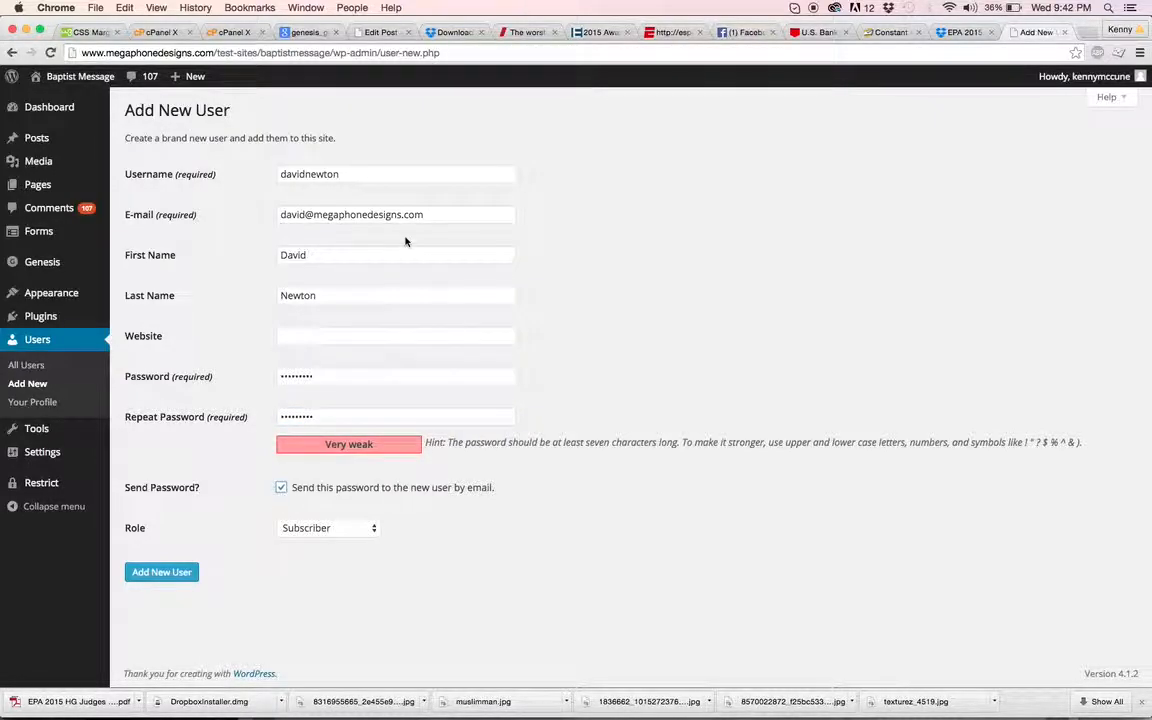
click(281, 488)
click(175, 577)
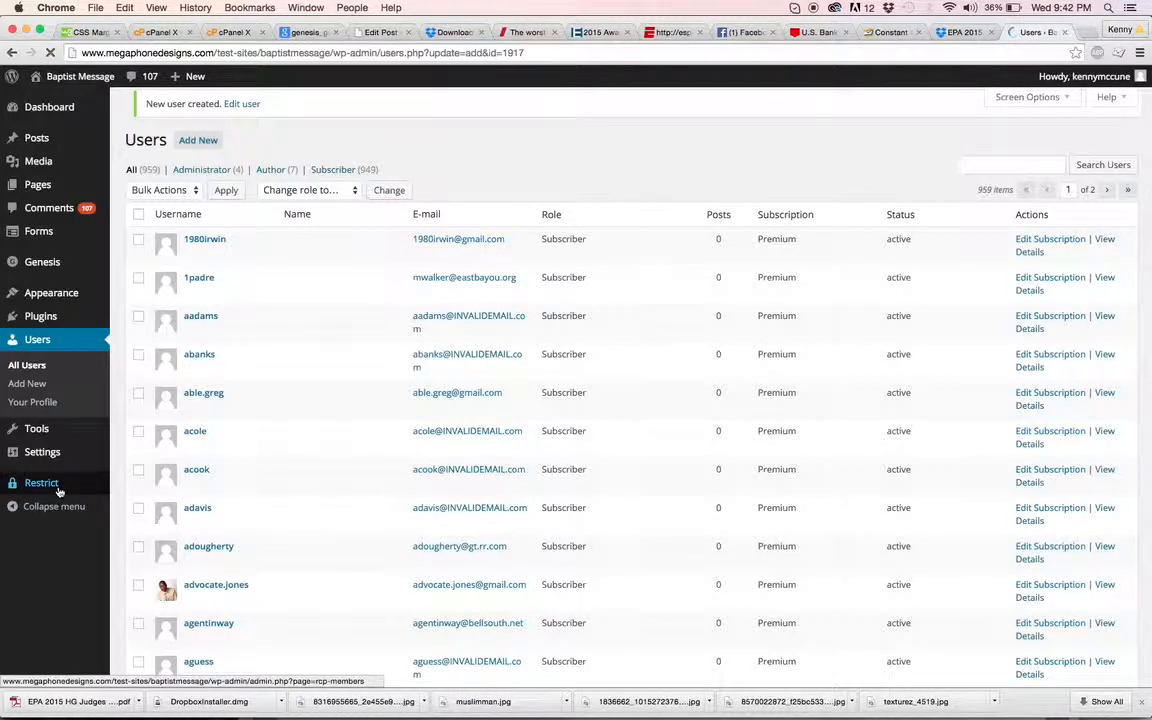
Open the Restrict Content Pro Members page and scroll to the Add New Subscription form
mouse_move(84, 513)
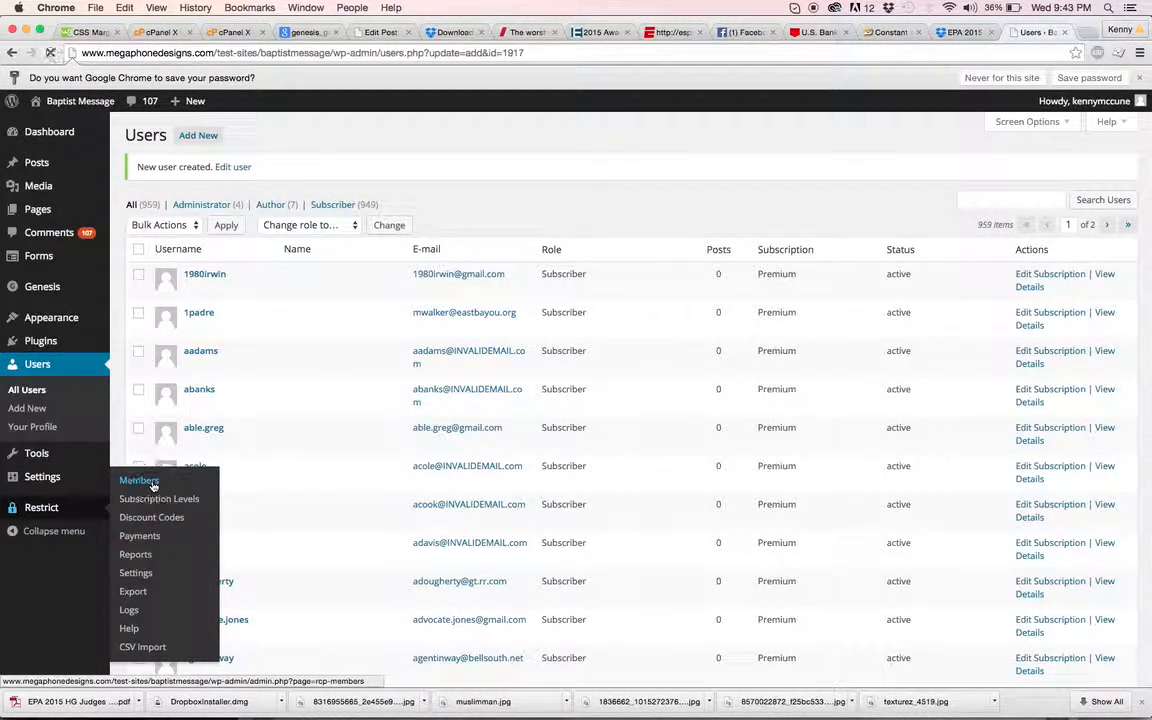
click(138, 481)
scroll(583, 400, down, 3)
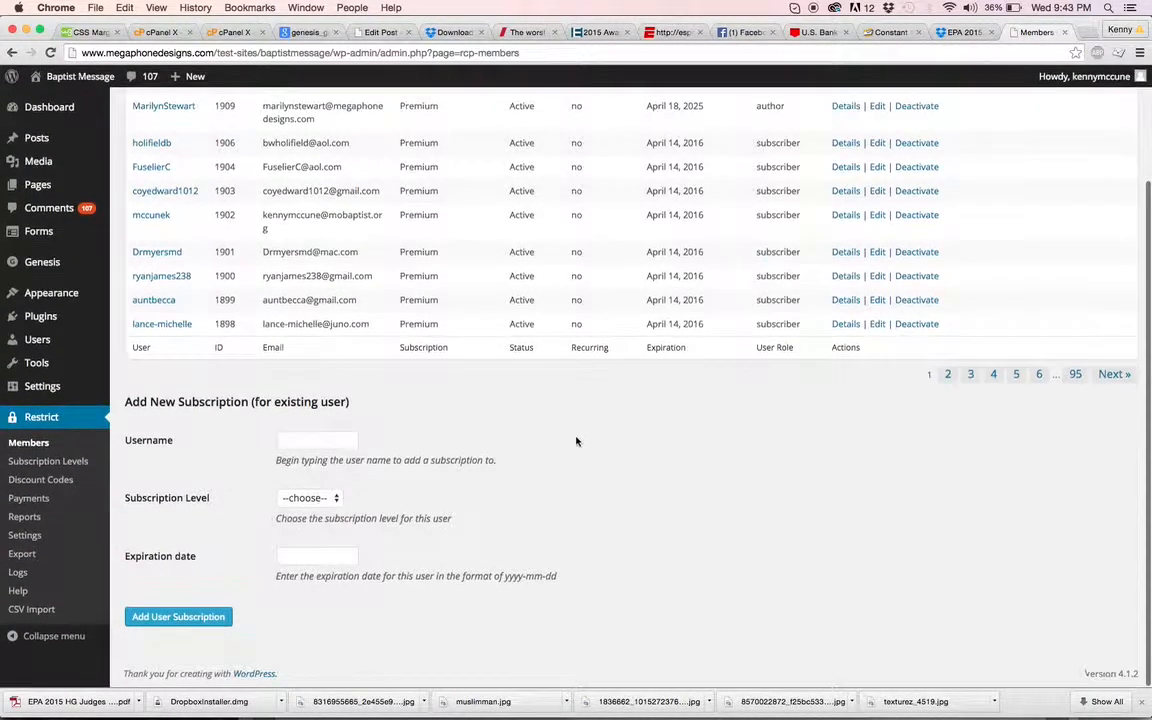
Add a Premium subscription expiring 2016-04-22 for the new user
click(337, 441)
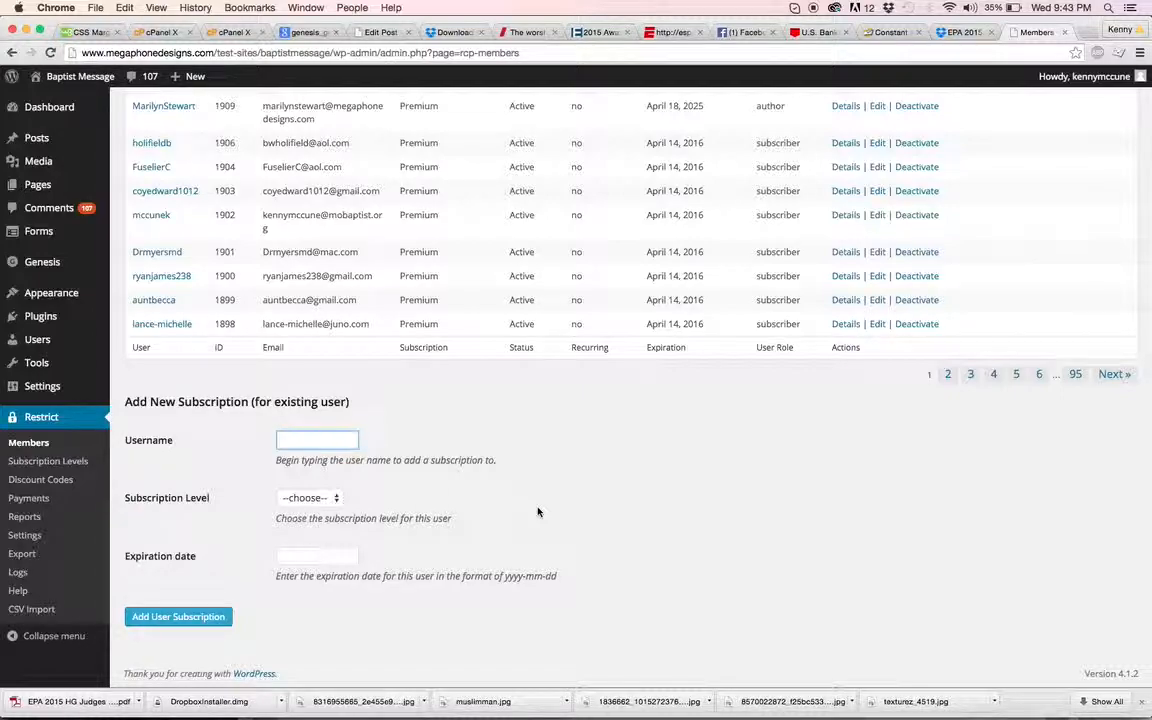
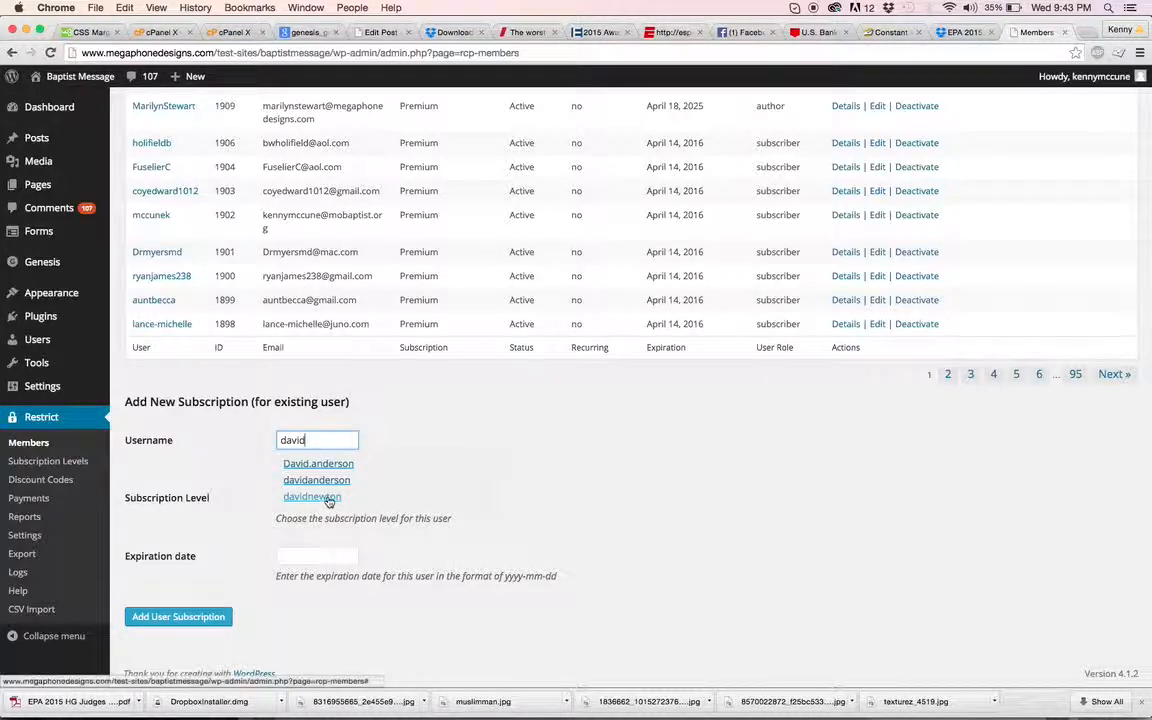
click(329, 497)
click(331, 498)
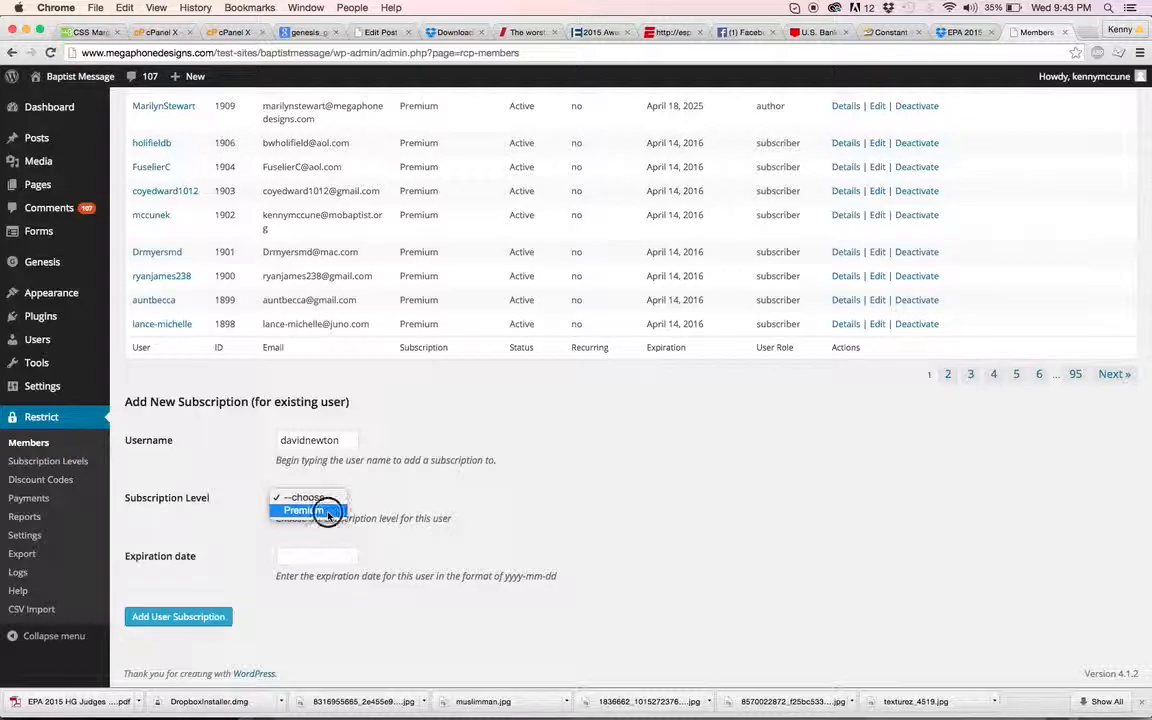
click(321, 510)
click(330, 556)
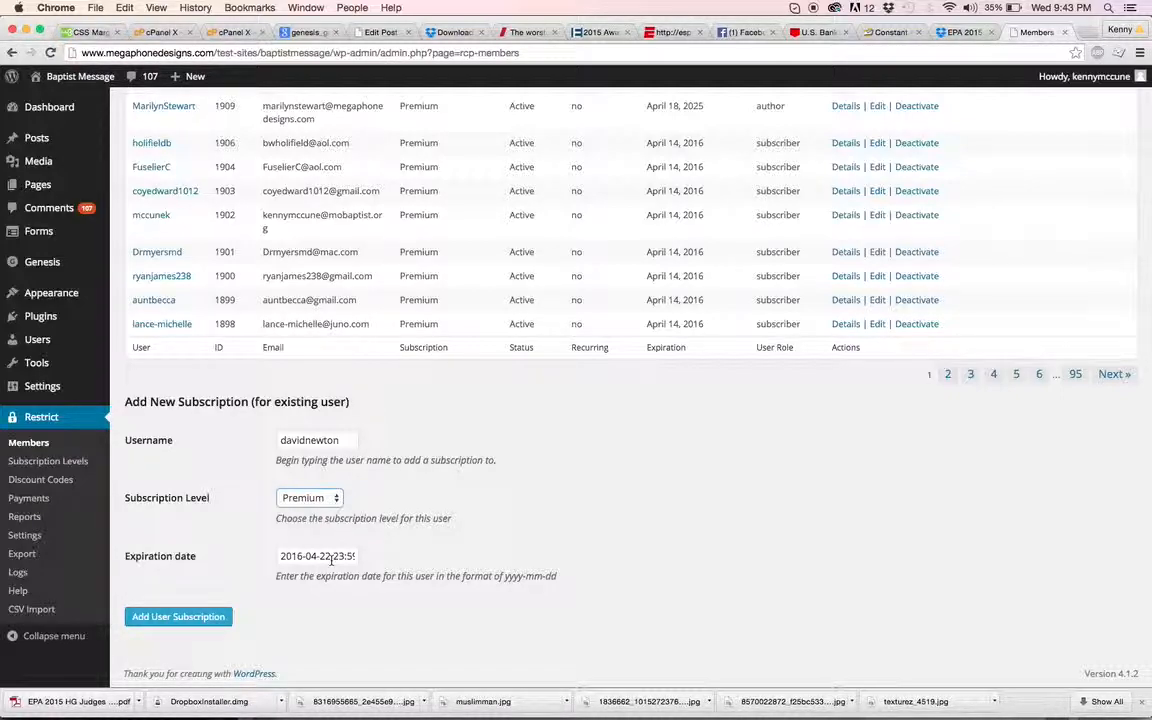
click(331, 561)
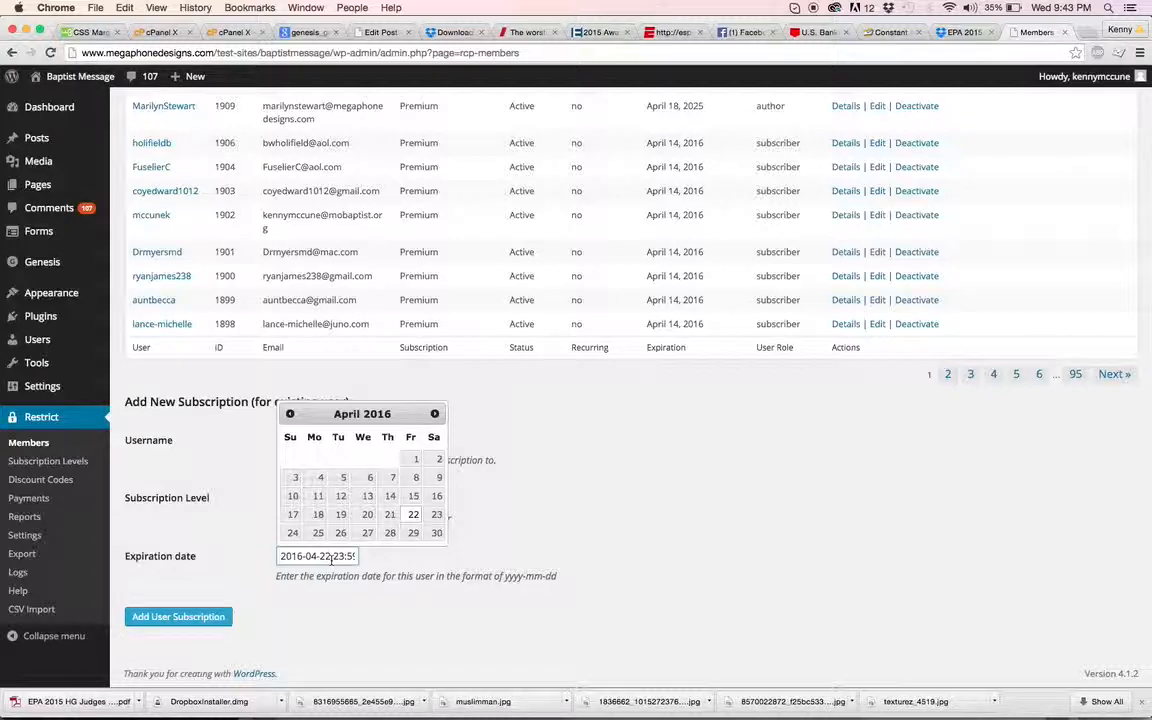
click(405, 560)
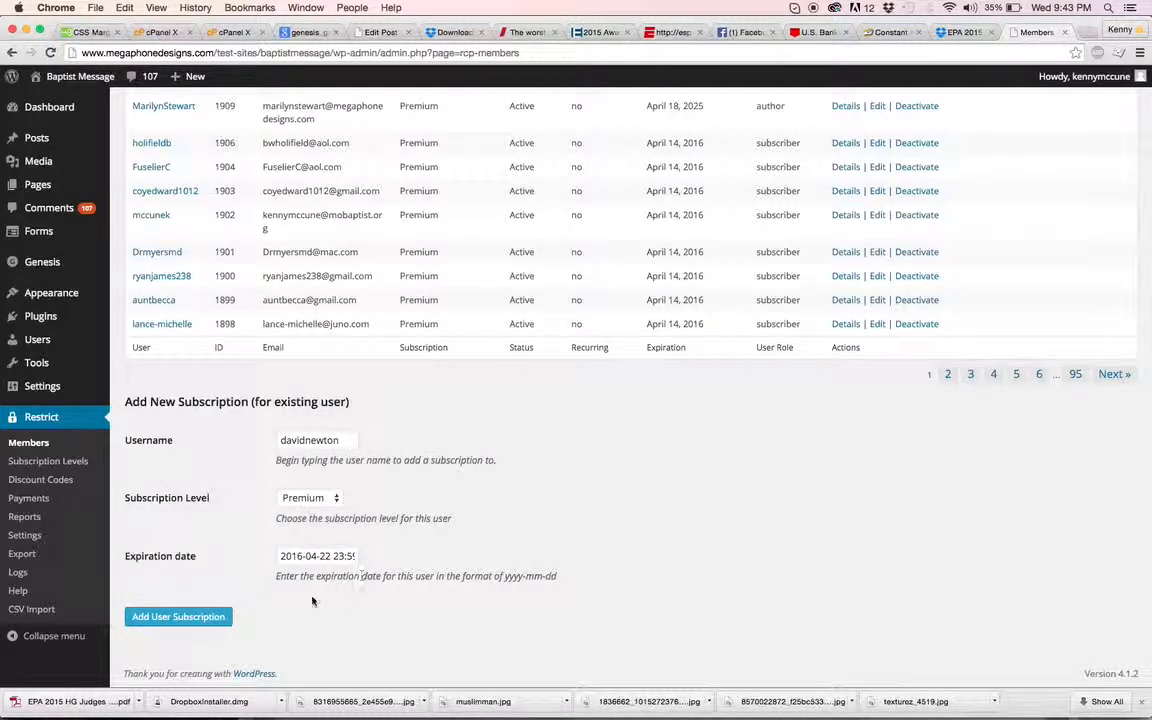
click(222, 617)
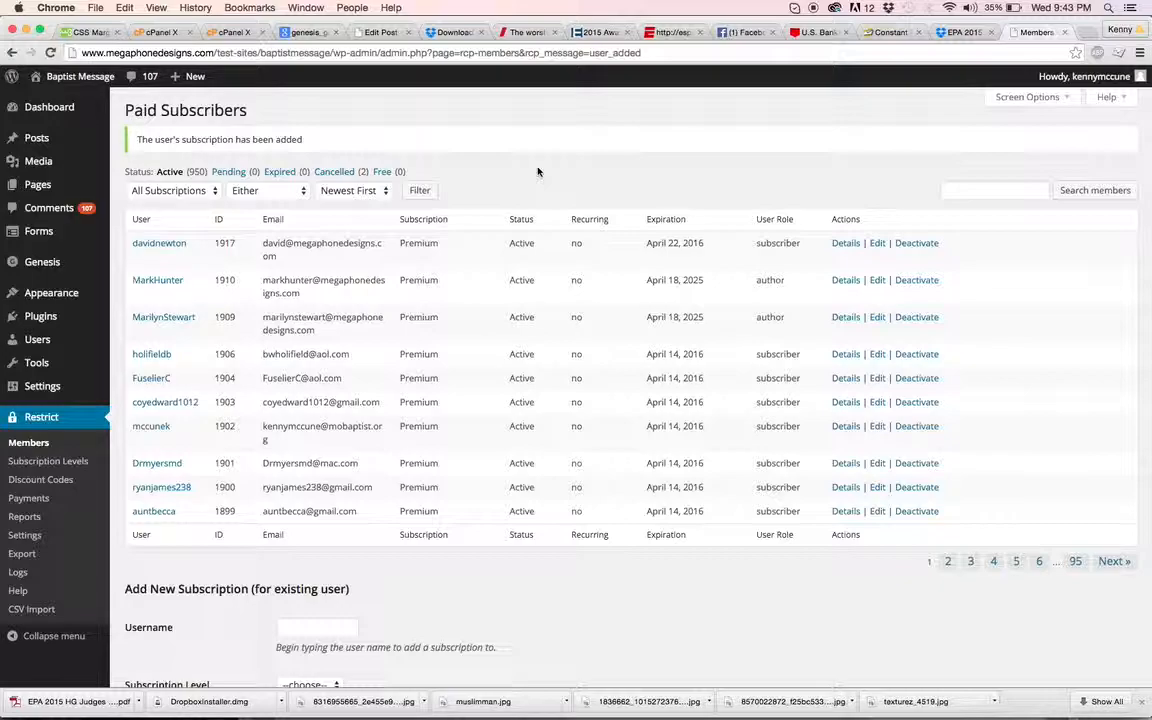
Review the Paid Subscribers list, then go to the Restrict Payments page
scroll(470, 170, down, 1)
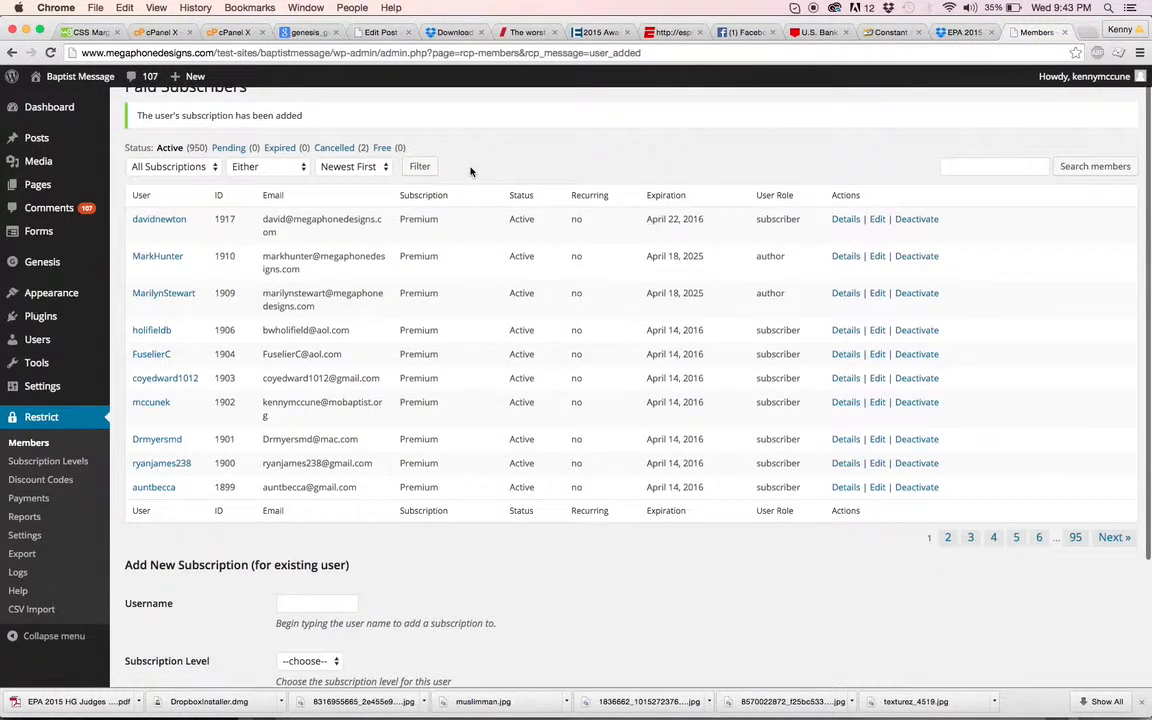
scroll(466, 163, up, 1)
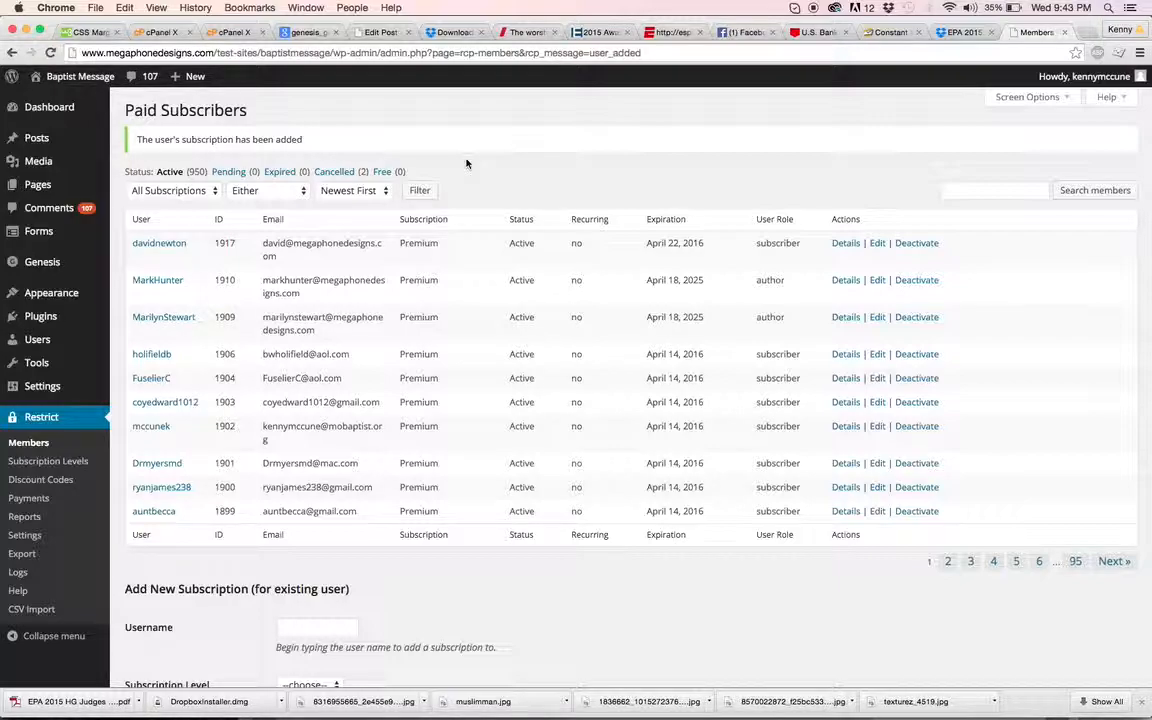
scroll(117, 165, down, 1)
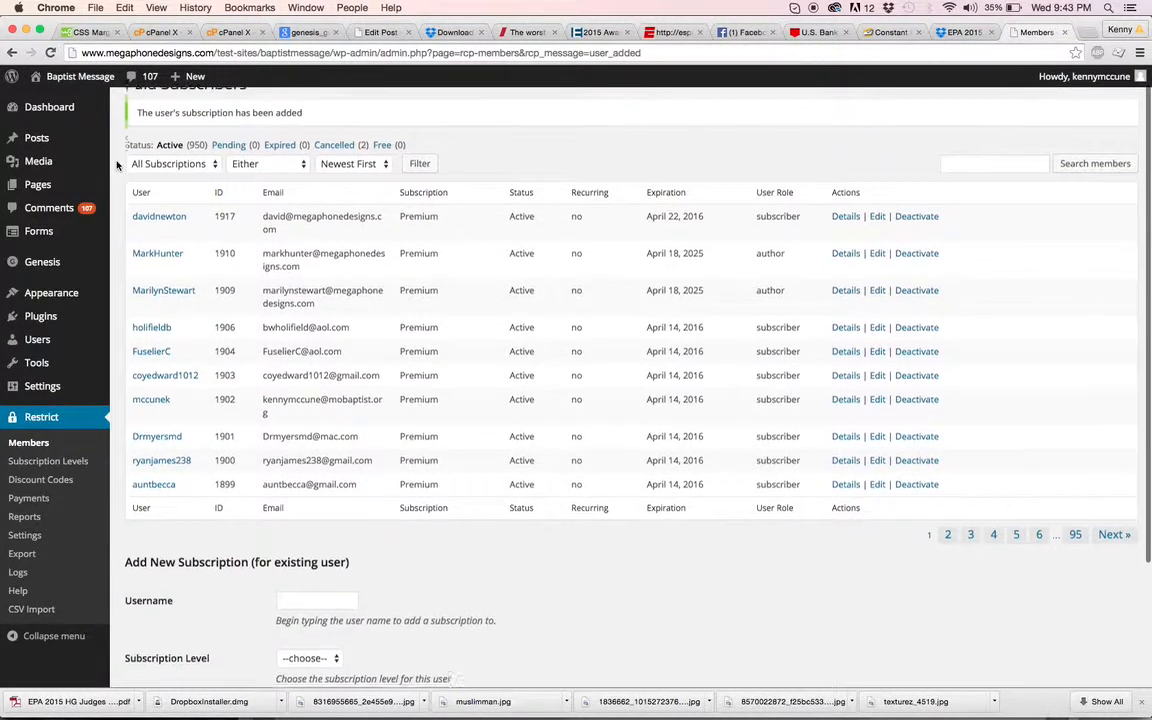
scroll(117, 165, down, 2)
scroll(117, 165, down, 1)
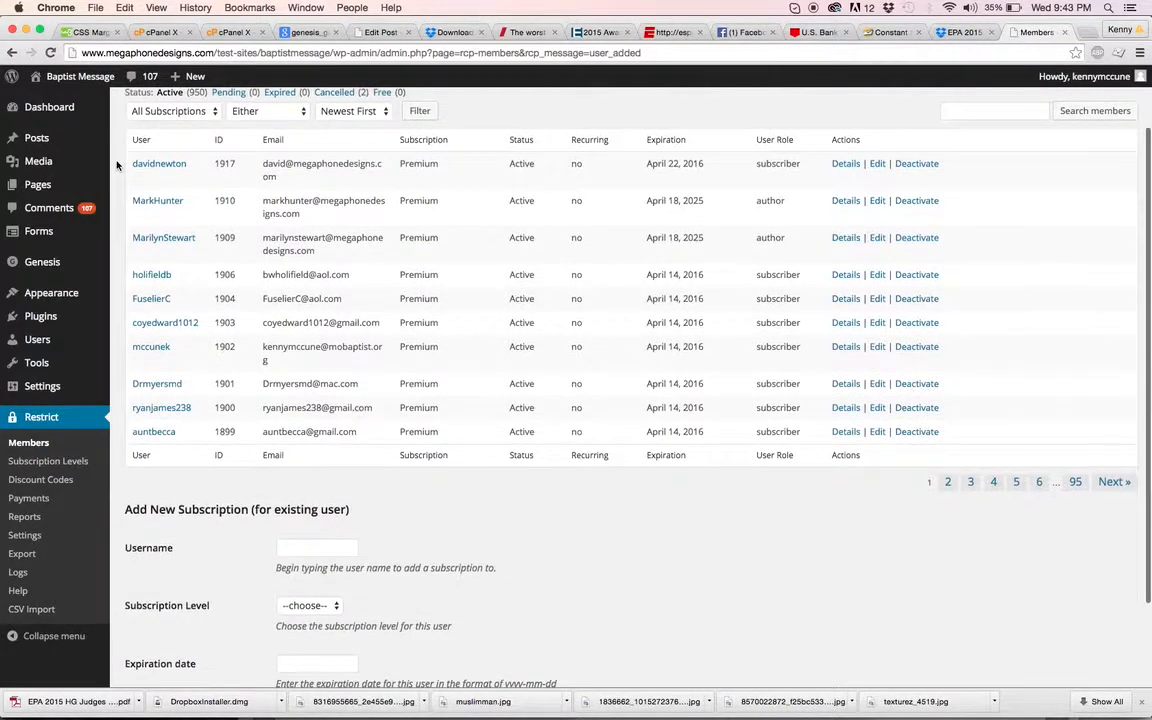
scroll(117, 165, down, 2)
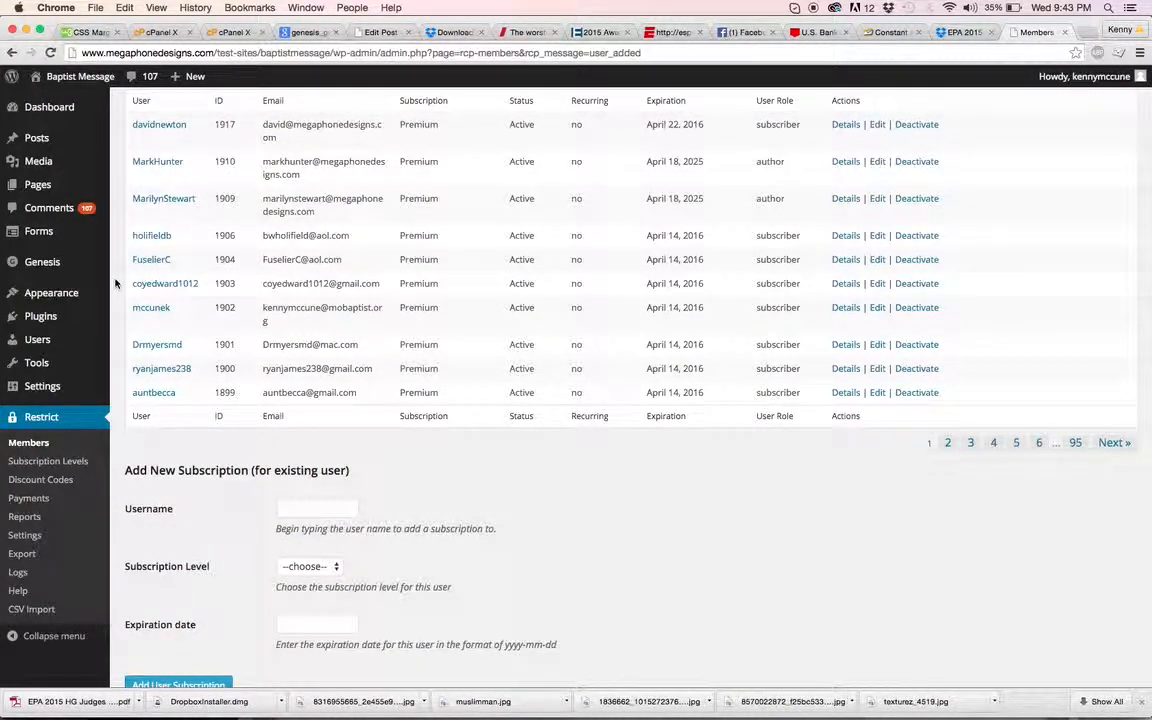
click(40, 499)
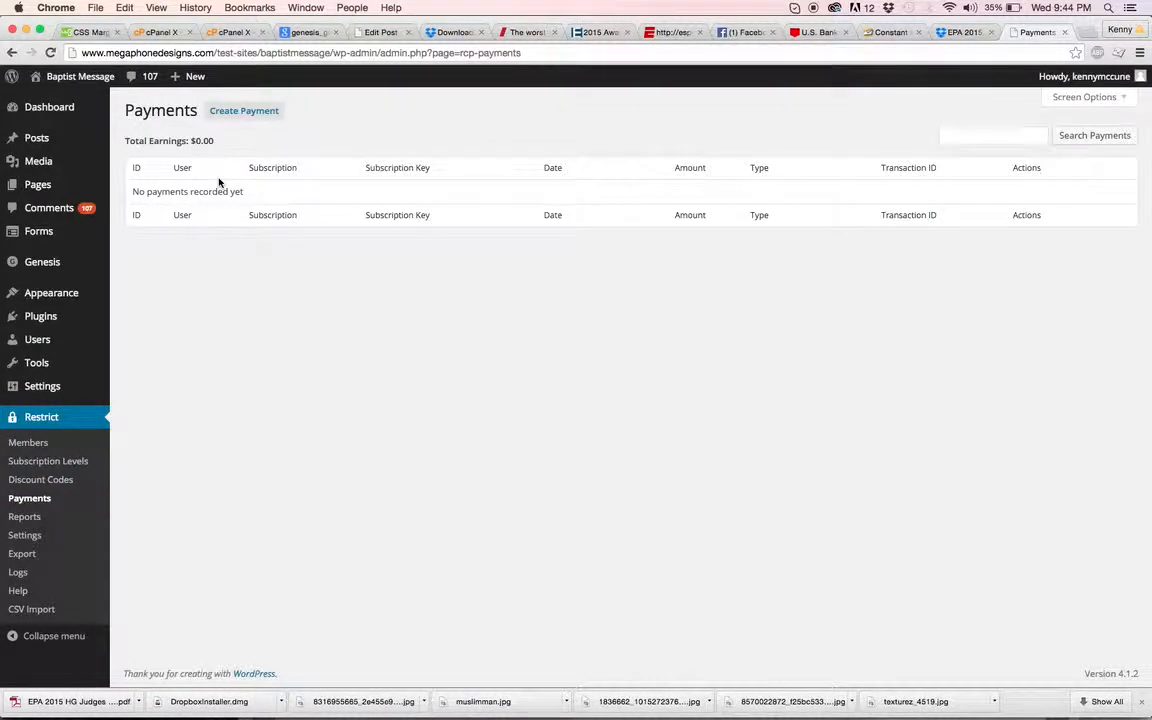
Create a payment of 15 for the new user dated April 22, 2015, then open Reports
click(238, 110)
click(347, 148)
text(divid)
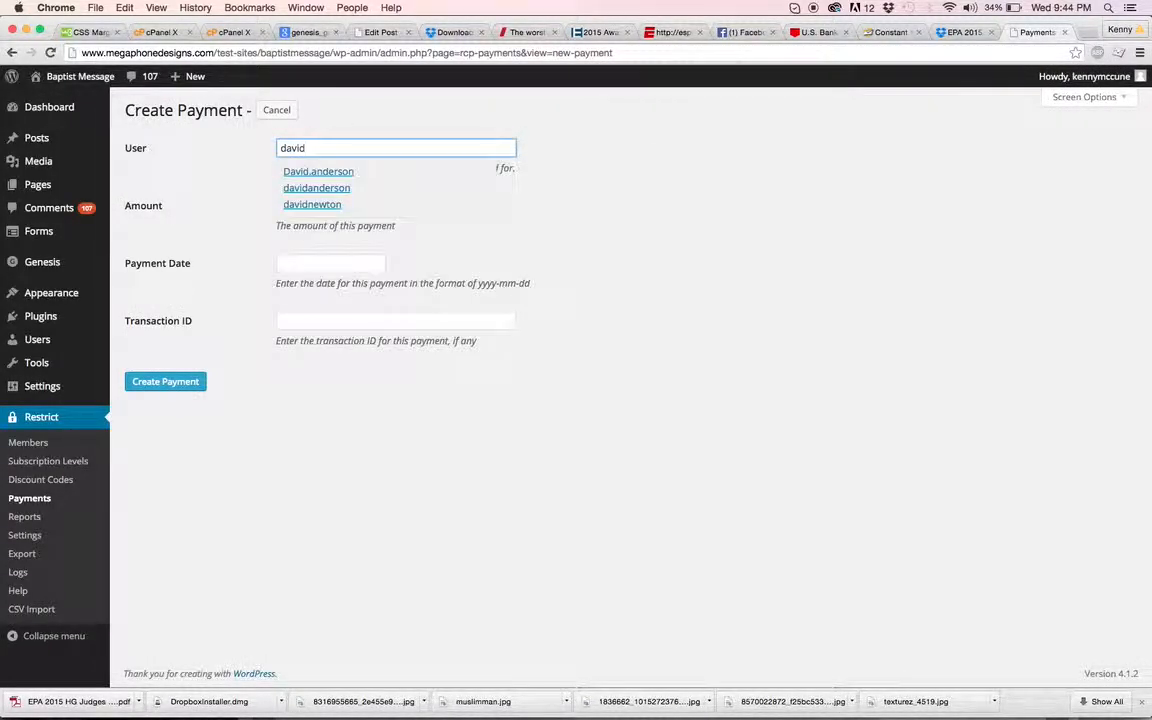
click(298, 204)
click(313, 204)
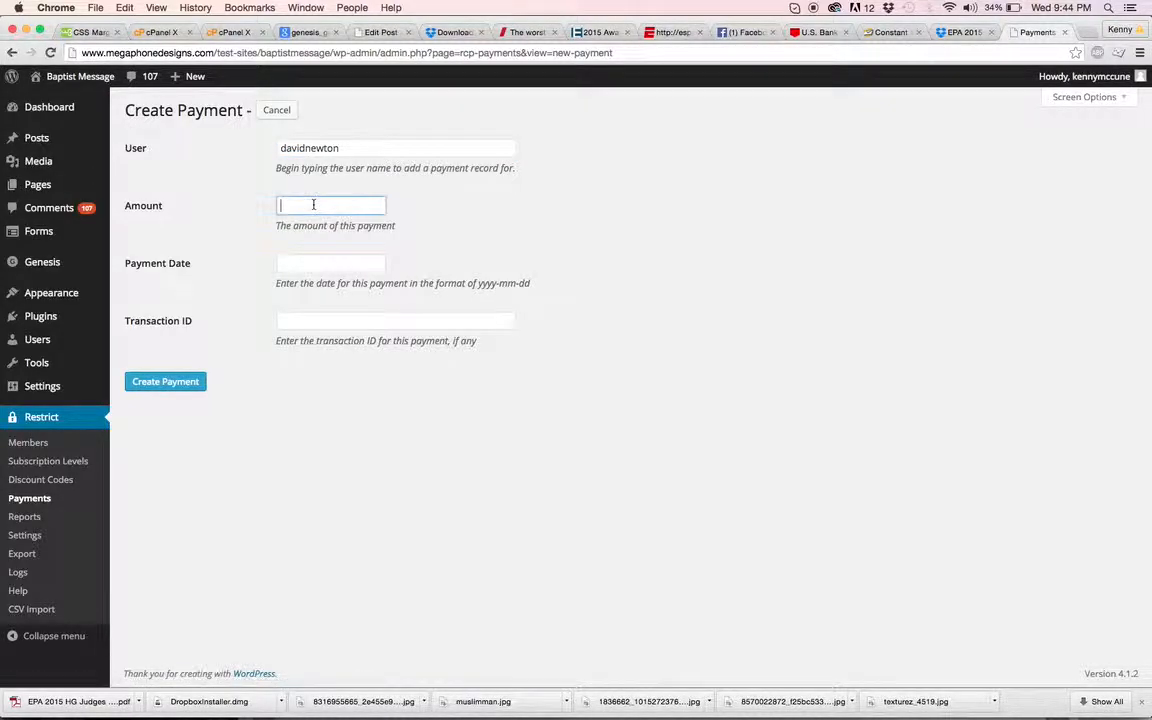
text(15)
key(Tab)
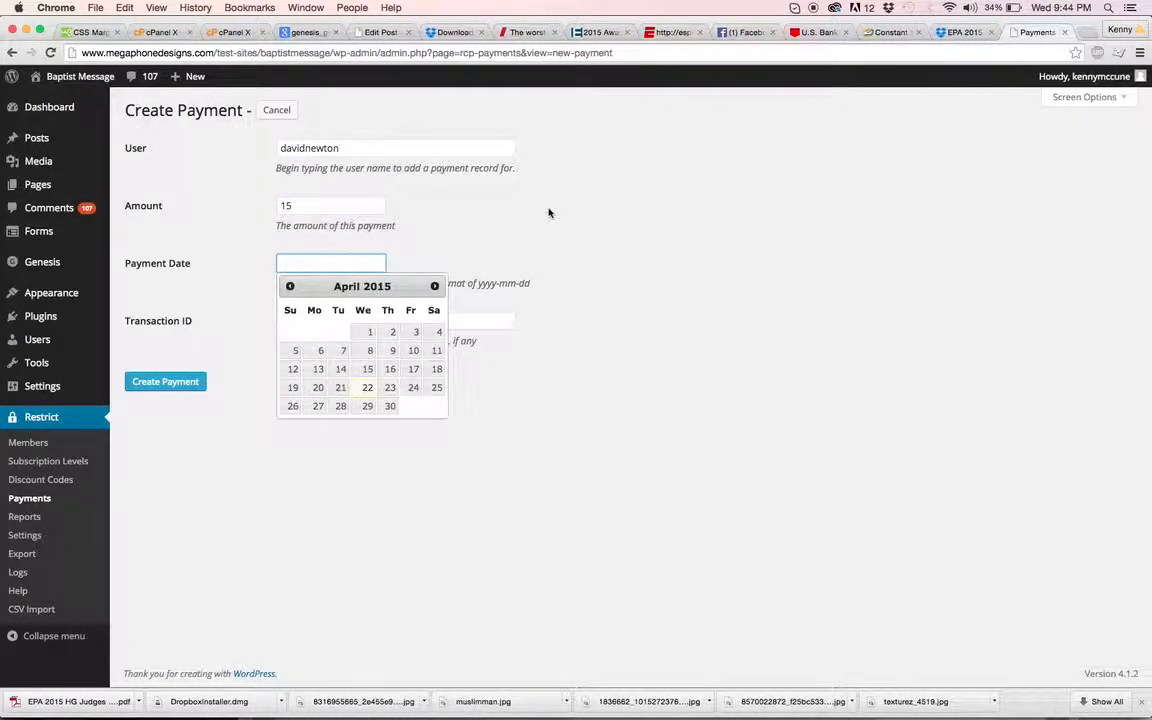
click(367, 390)
click(333, 321)
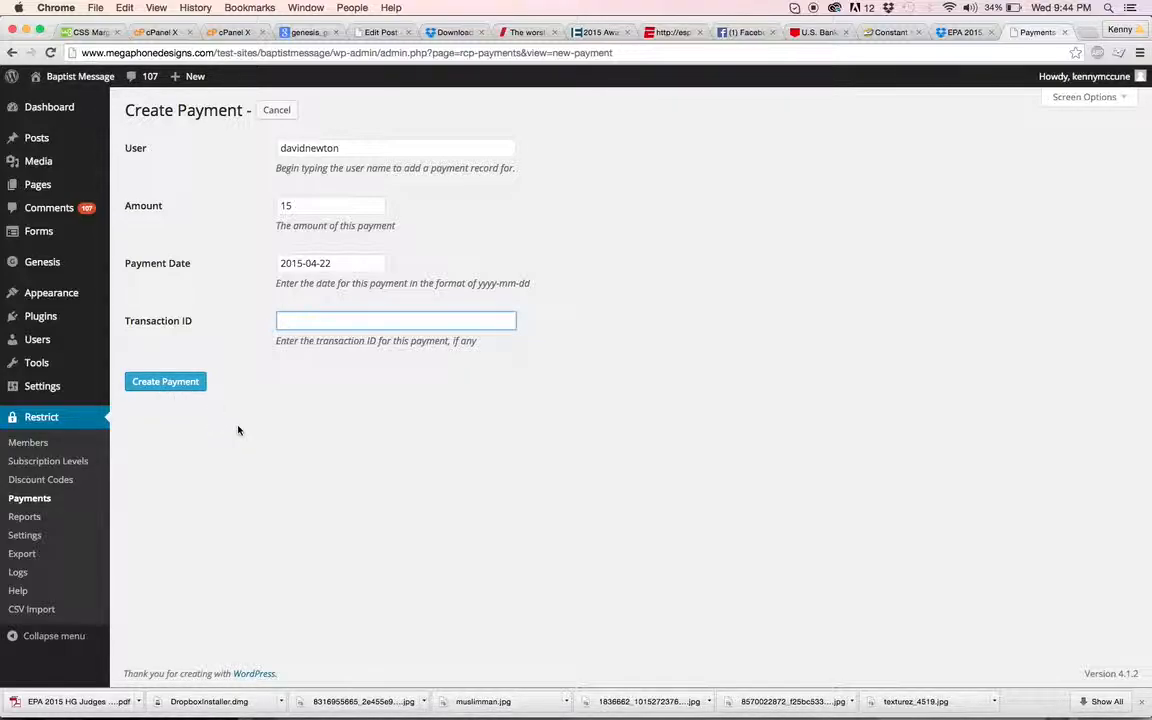
click(62, 517)
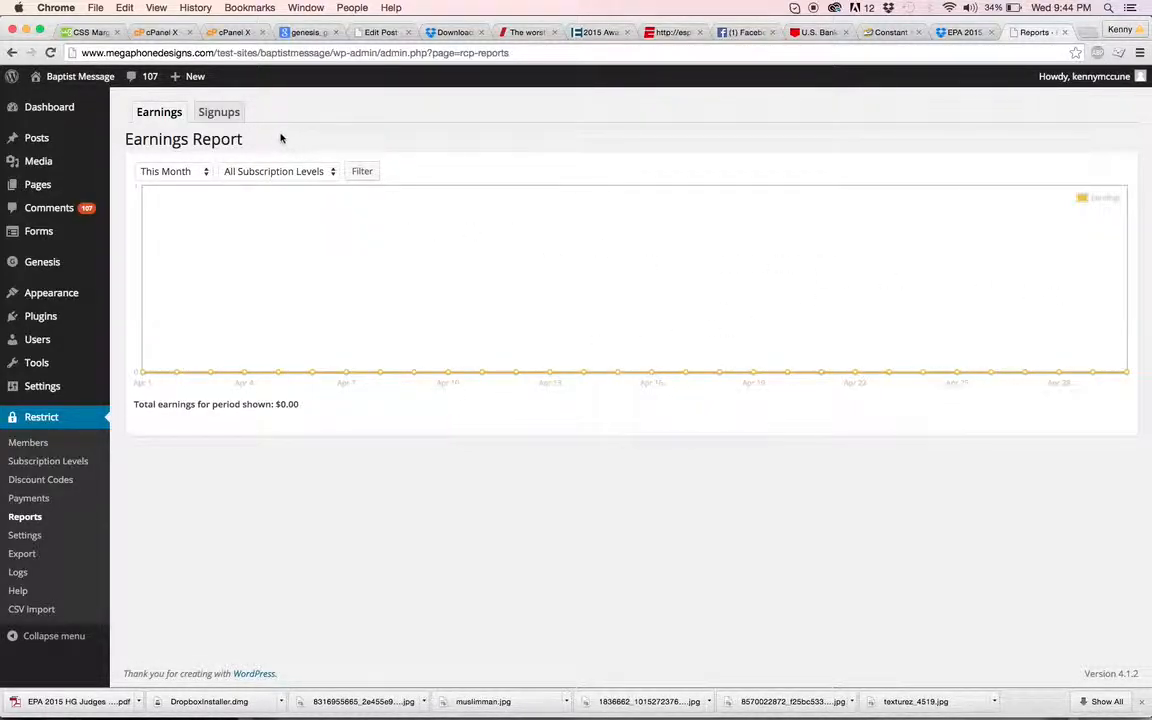
Switch from the Earnings Report to the Signups report
click(229, 120)
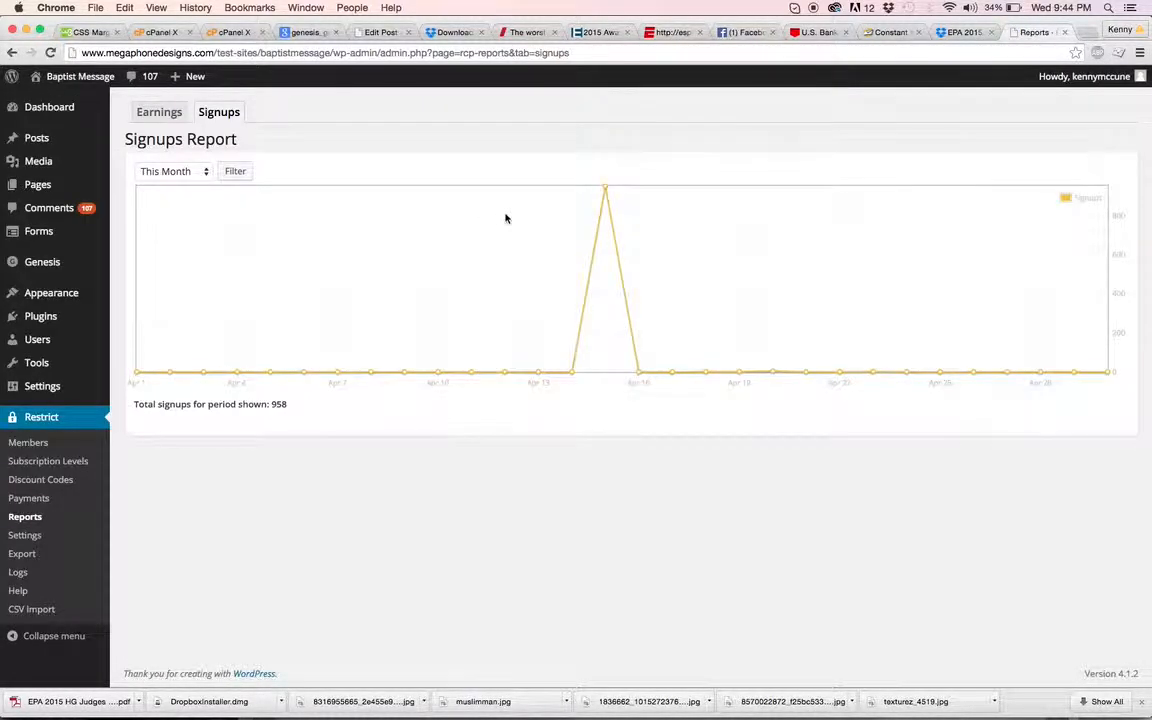
Read the Signups chart values, including the 949-signup spike in mid-April
mouse_move(607, 191)
mouse_move(1107, 375)
mouse_move(638, 375)
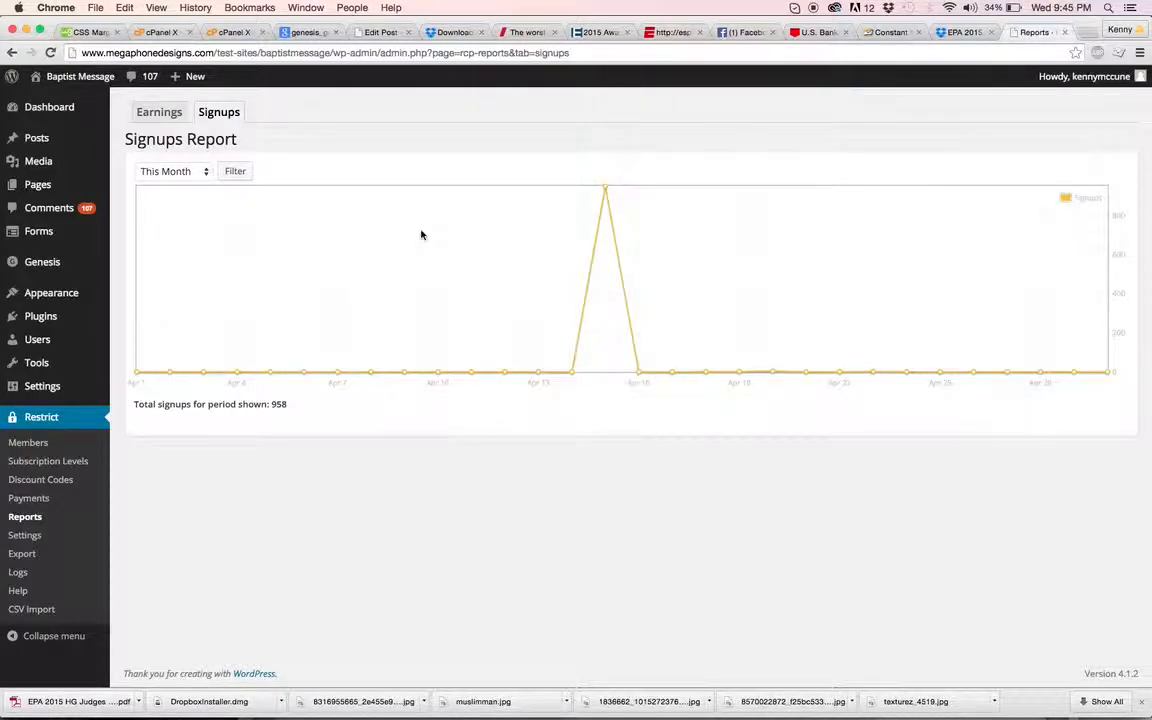